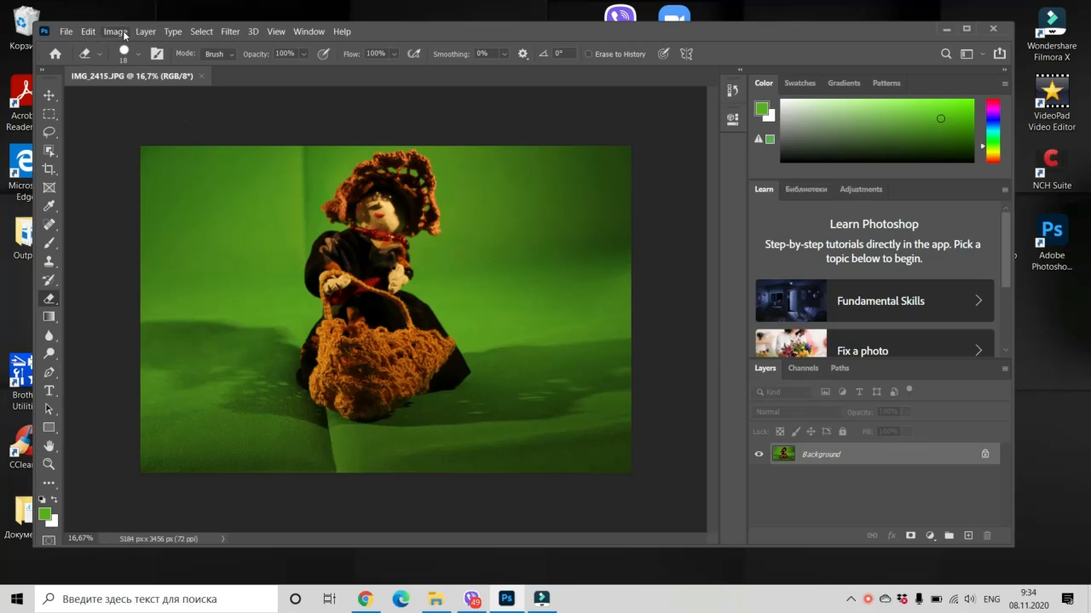
Convert the doll photo's colour mode from RGB to Lab Color
{"action": "left_click", "coordinate": [116, 31]}
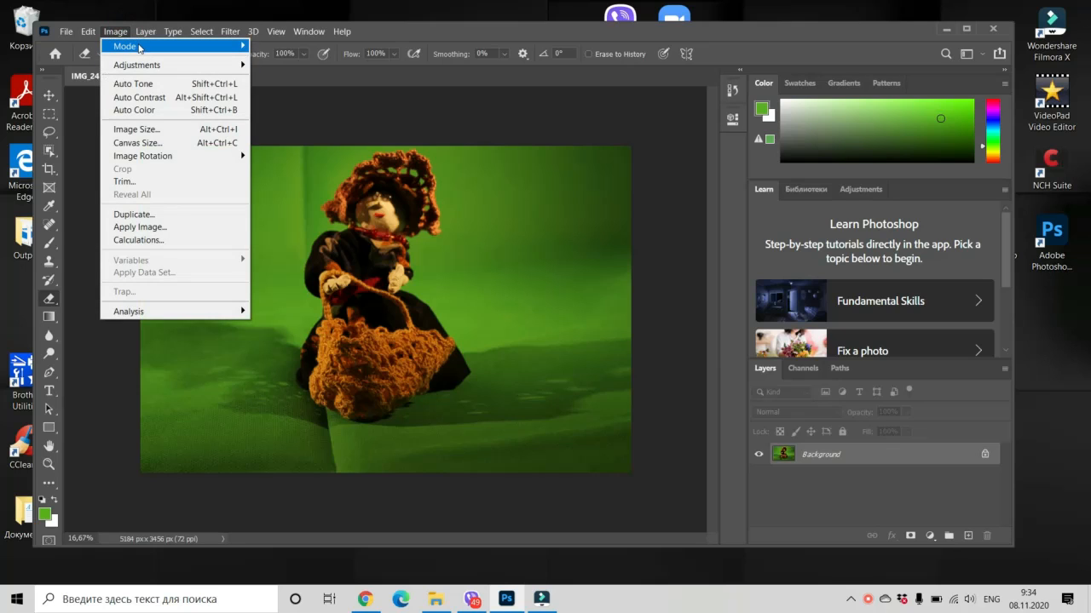
{"action": "mouse_move", "coordinate": [141, 48]}
{"action": "left_click", "coordinate": [286, 124]}
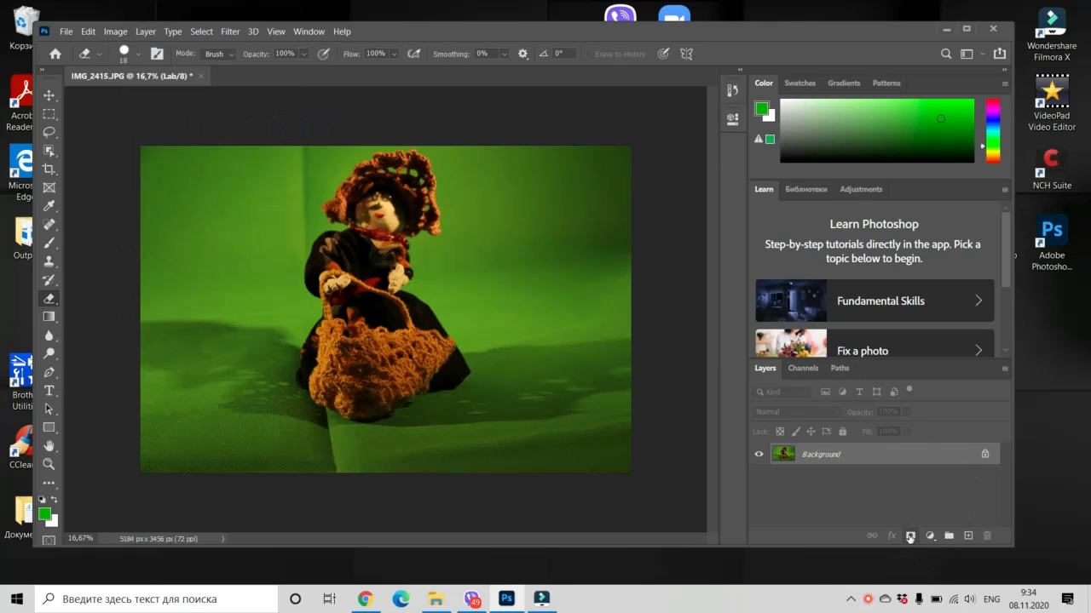
Add a layer mask to the photo and apply the merged image's a channel to it with Multiply blending at 100% opacity
{"action": "left_click", "coordinate": [909, 537]}
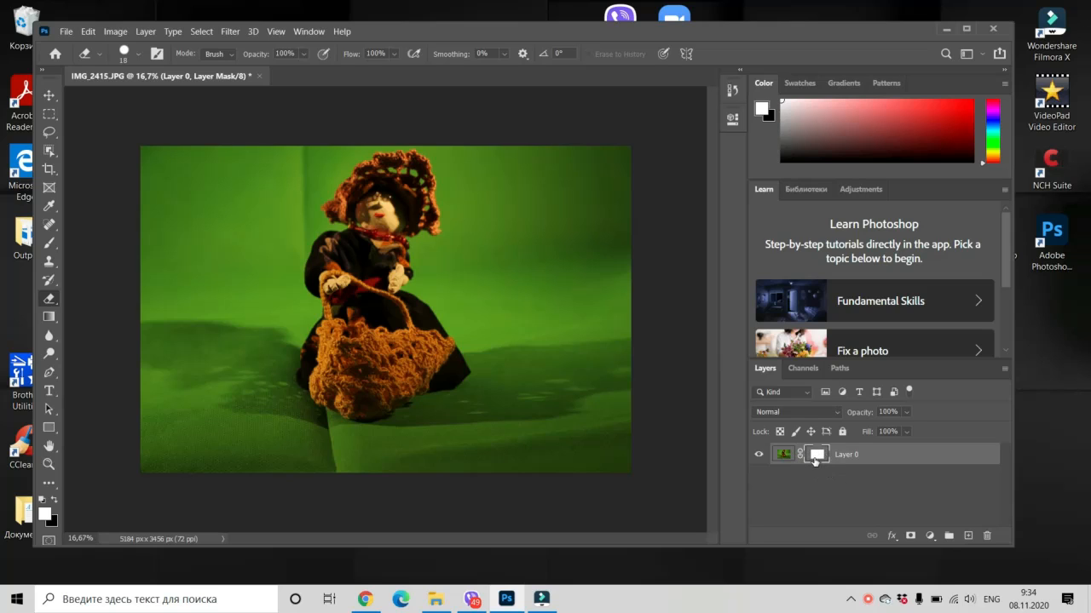
{"action": "left_click", "coordinate": [816, 457], "text": "alt"}
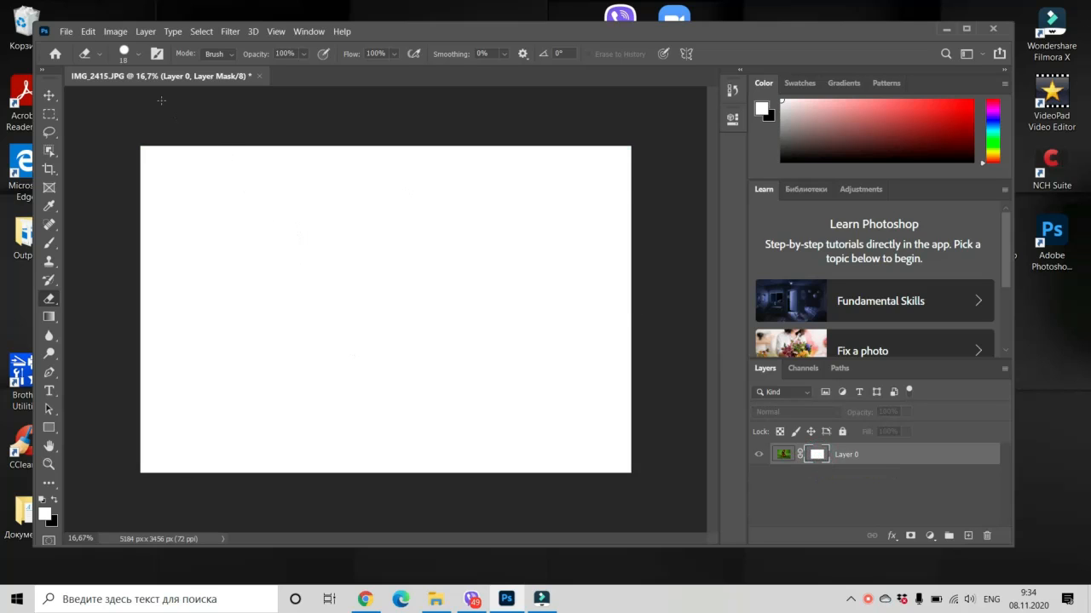
{"action": "left_click", "coordinate": [115, 32]}
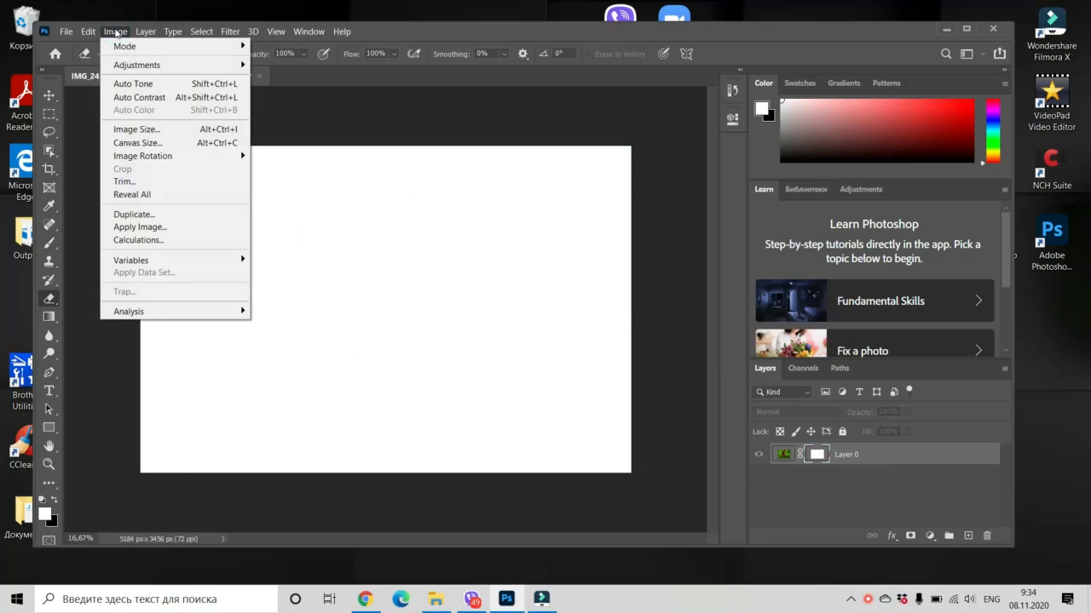
{"action": "left_click", "coordinate": [137, 226]}
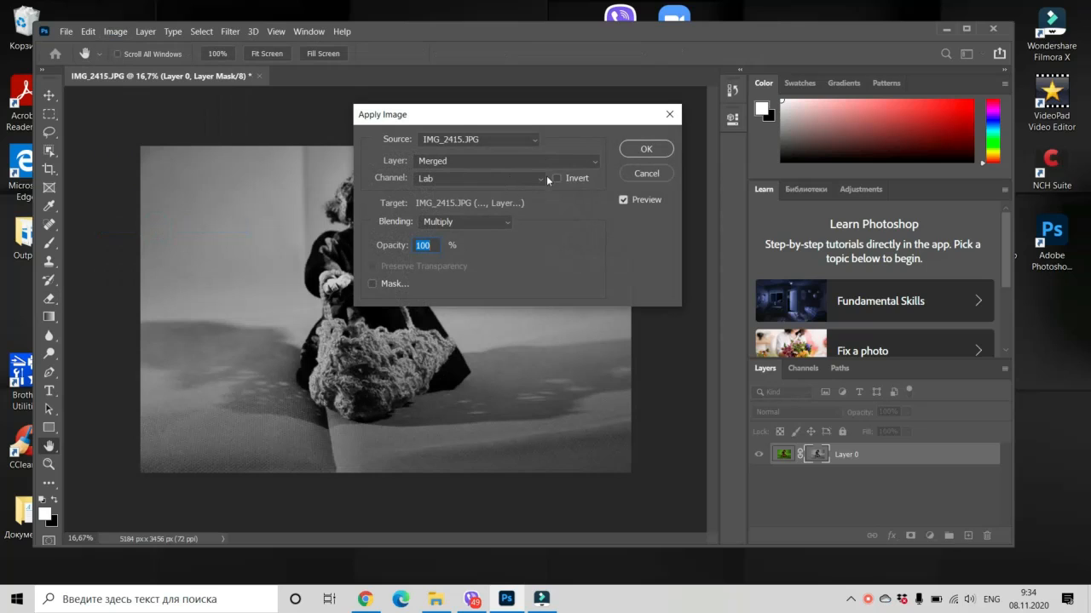
{"action": "left_click", "coordinate": [541, 179]}
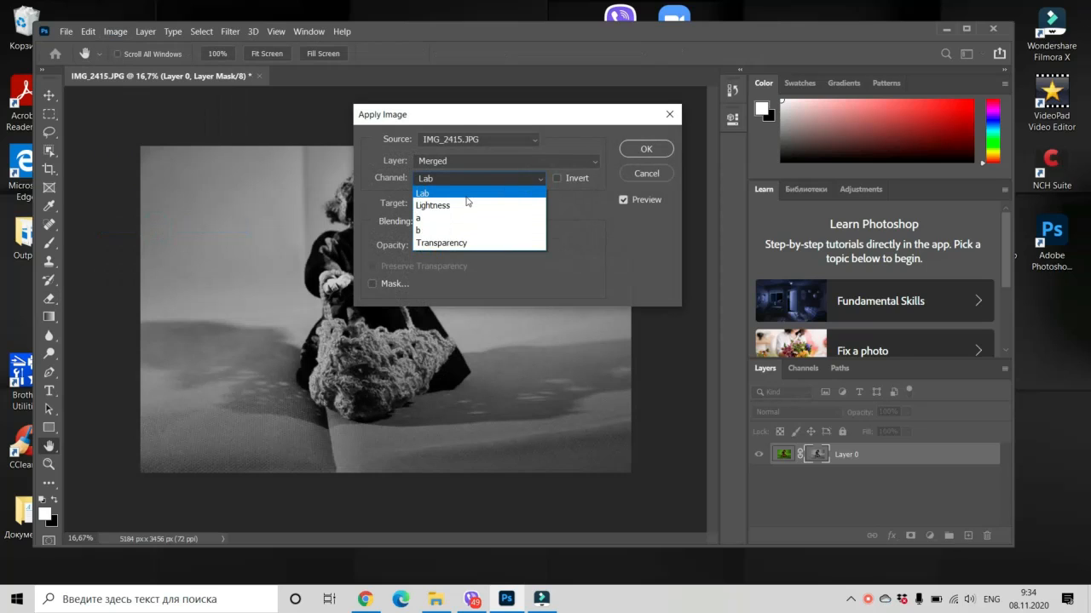
{"action": "left_click", "coordinate": [418, 218]}
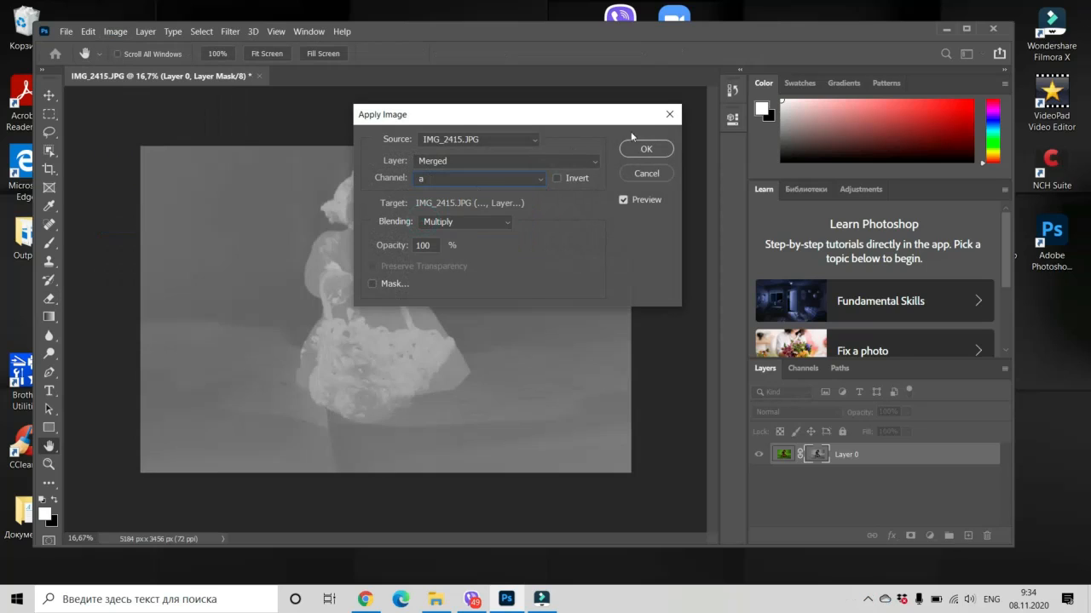
{"action": "left_click", "coordinate": [645, 150]}
{"action": "key", "text": "e"}
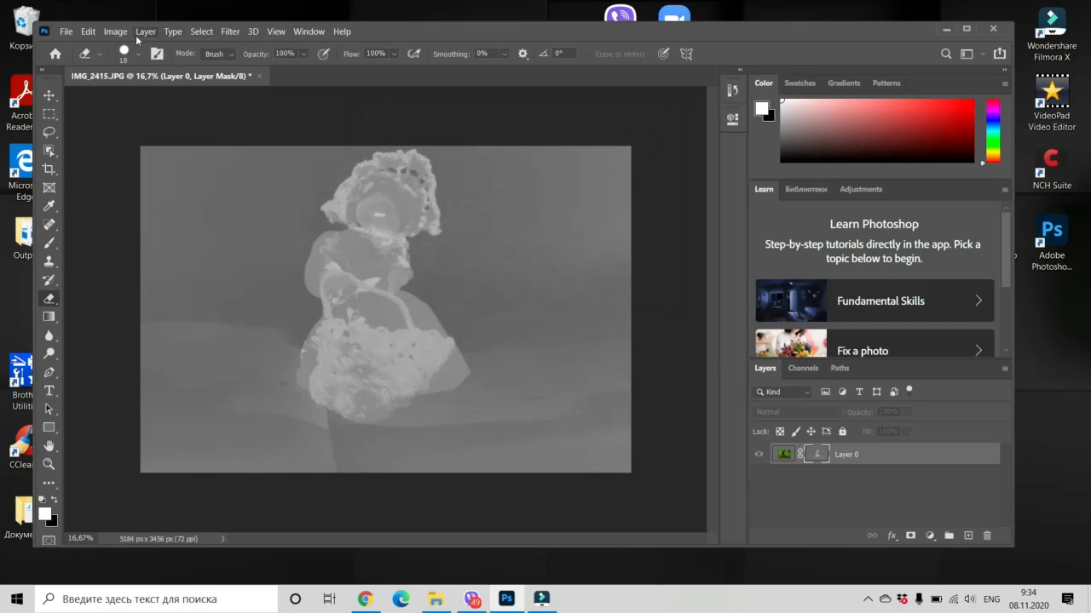
Apply Levels to the mask with black input 105 and white input 123, separating the white doll from the dark background
{"action": "left_click", "coordinate": [114, 32]}
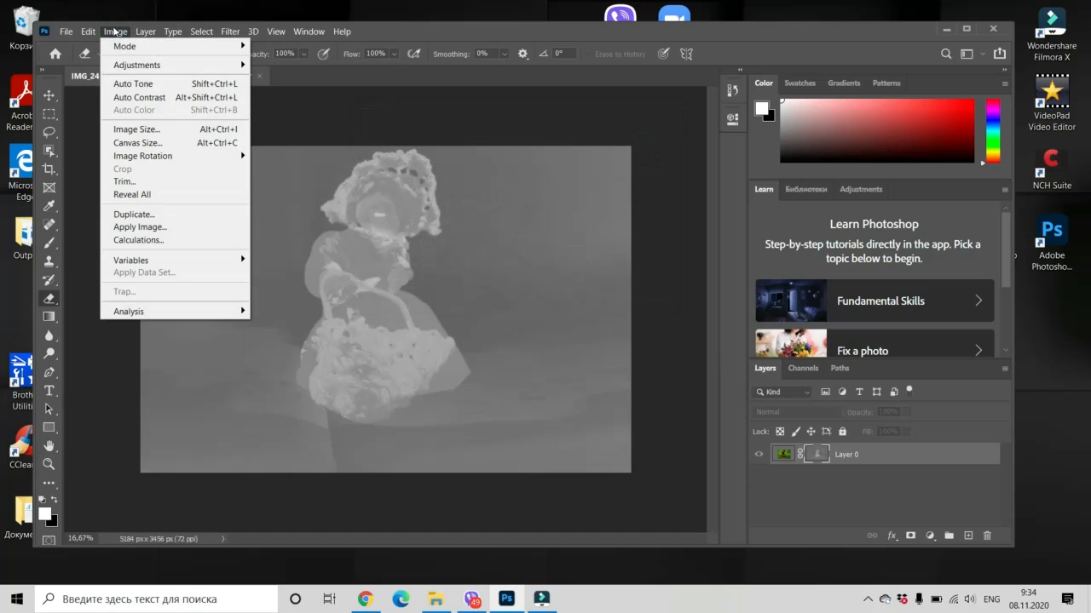
{"action": "left_click", "coordinate": [137, 64]}
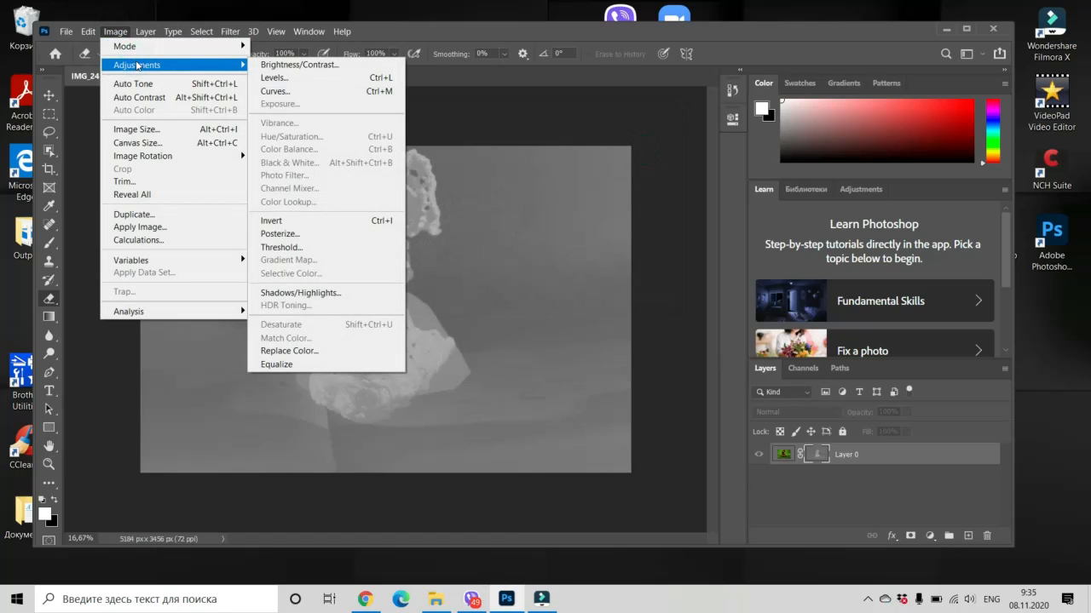
{"action": "left_click", "coordinate": [283, 79]}
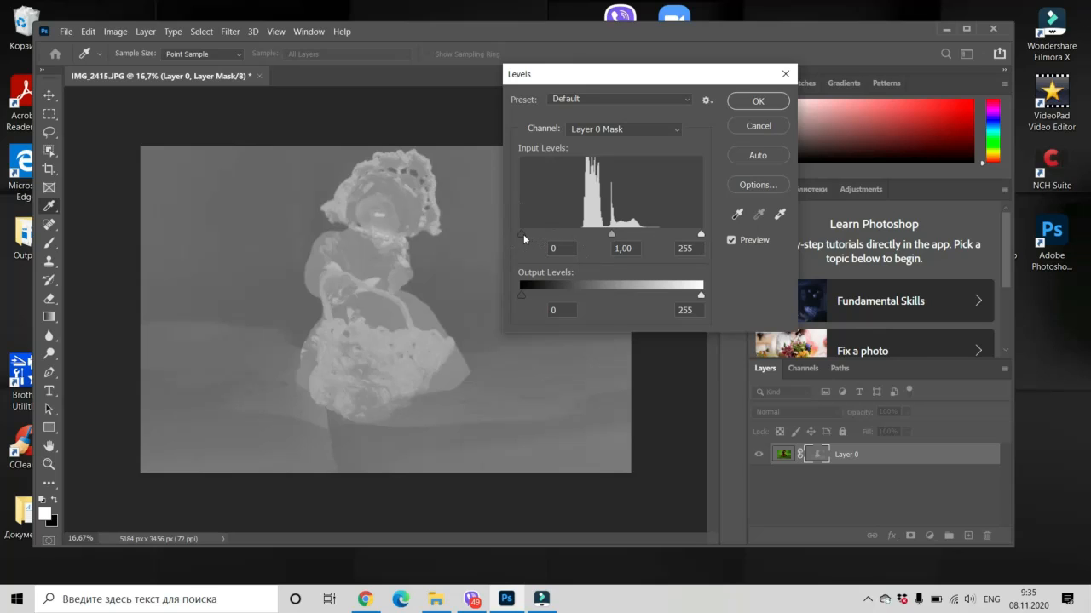
{"action": "left_click_drag", "start_coordinate": [522, 234], "coordinate": [588, 230]}
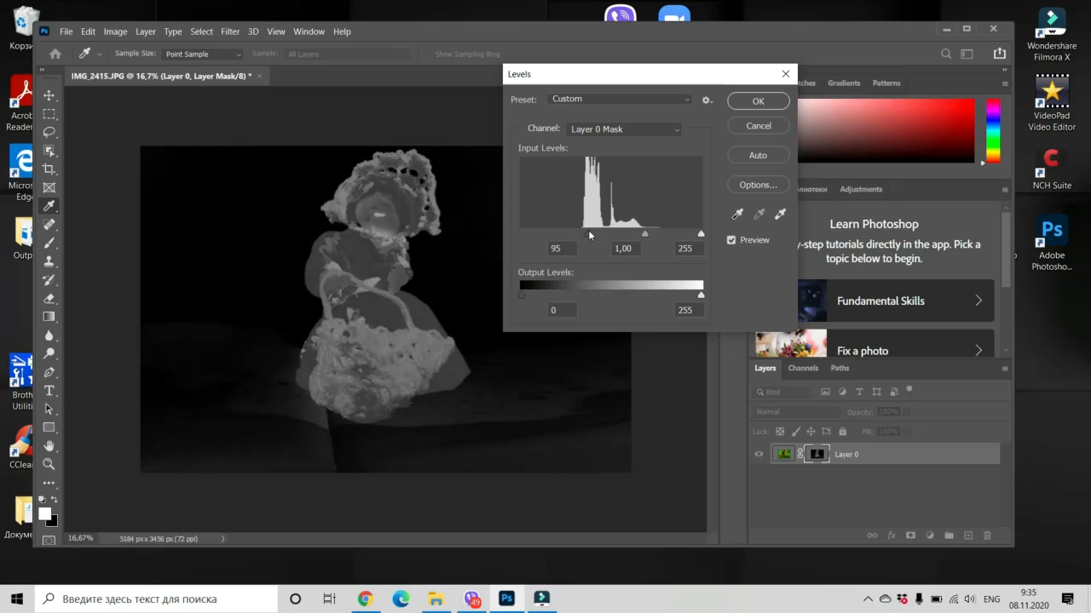
{"action": "left_click_drag", "start_coordinate": [588, 231], "coordinate": [595, 231]}
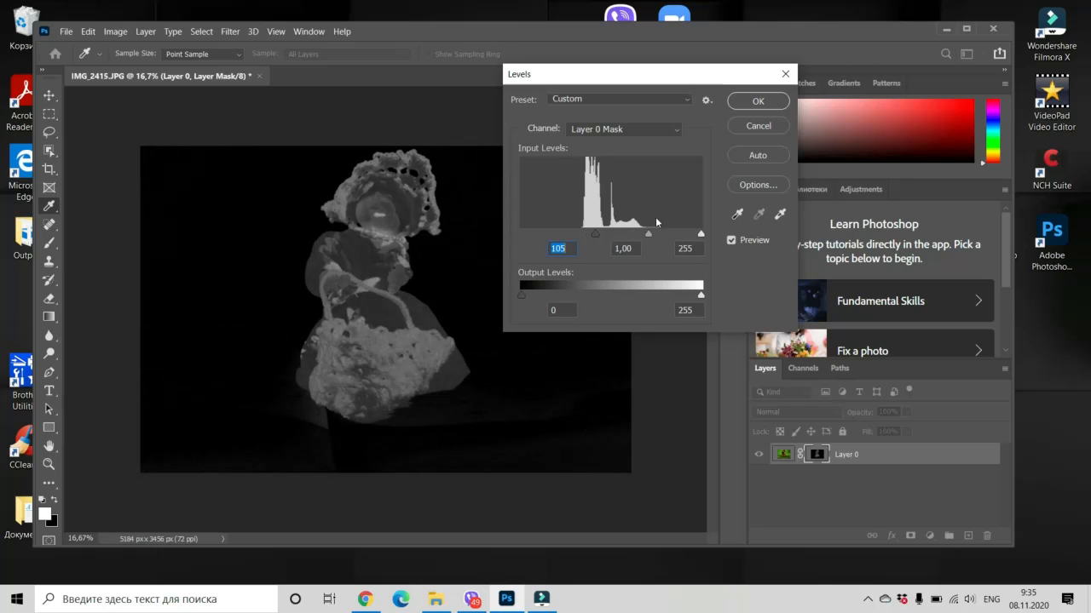
{"action": "left_click_drag", "start_coordinate": [699, 234], "coordinate": [608, 236]}
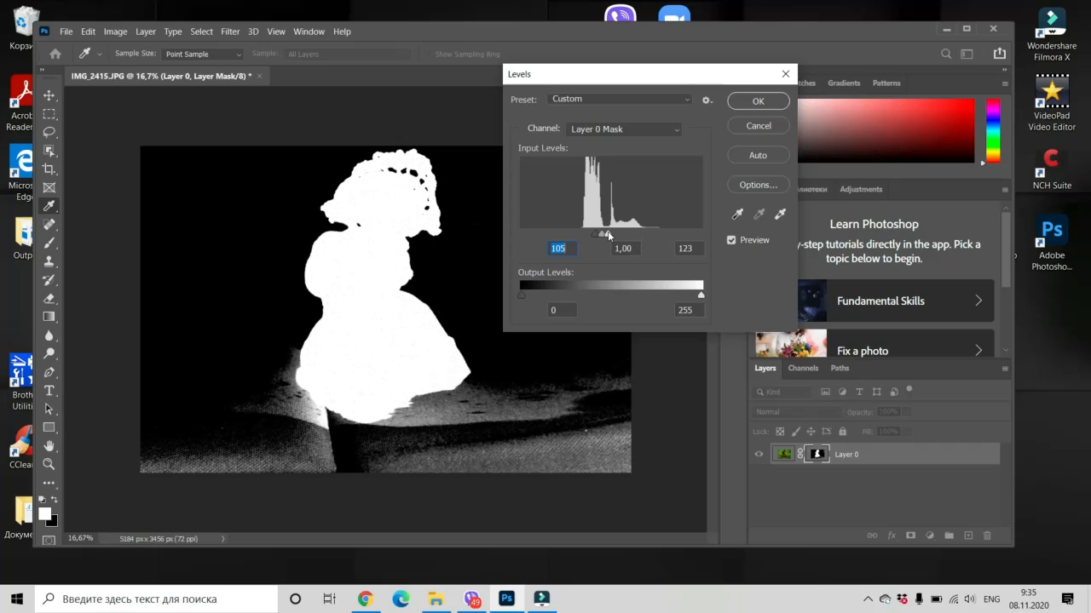
{"action": "left_click_drag", "start_coordinate": [609, 237], "coordinate": [608, 236]}
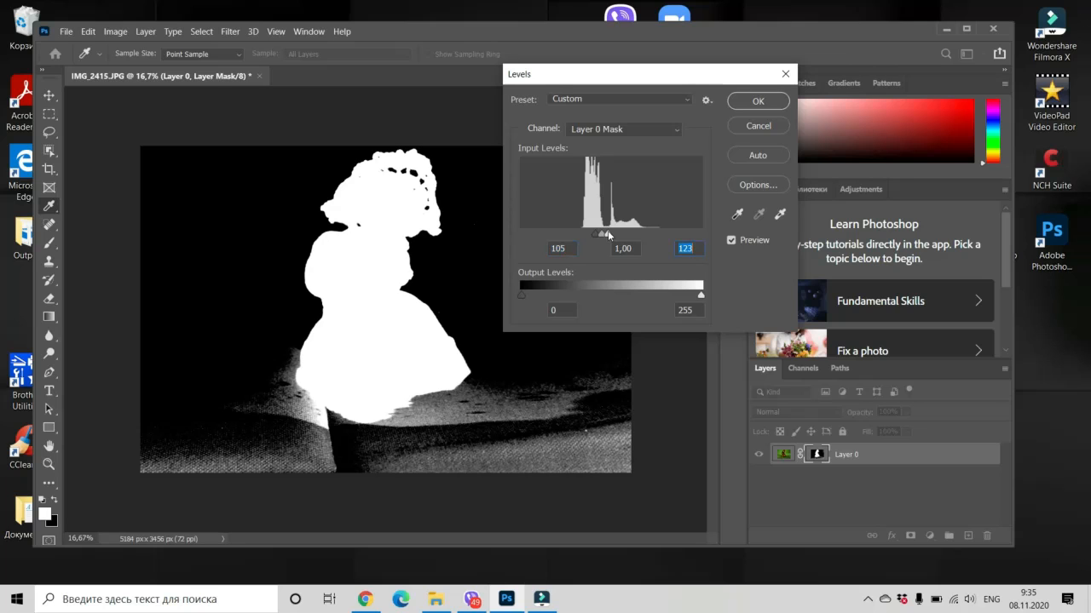
{"action": "left_click", "coordinate": [755, 101]}
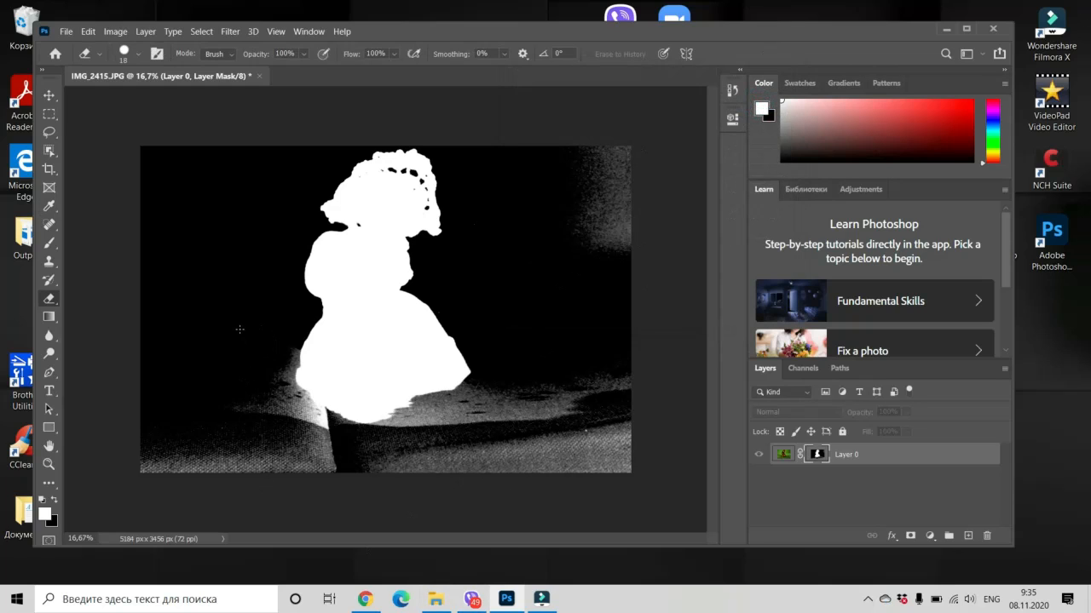
Sample black from the mask background and brush over the grey patch in the mask's lower-left area
{"action": "left_click", "coordinate": [49, 244]}
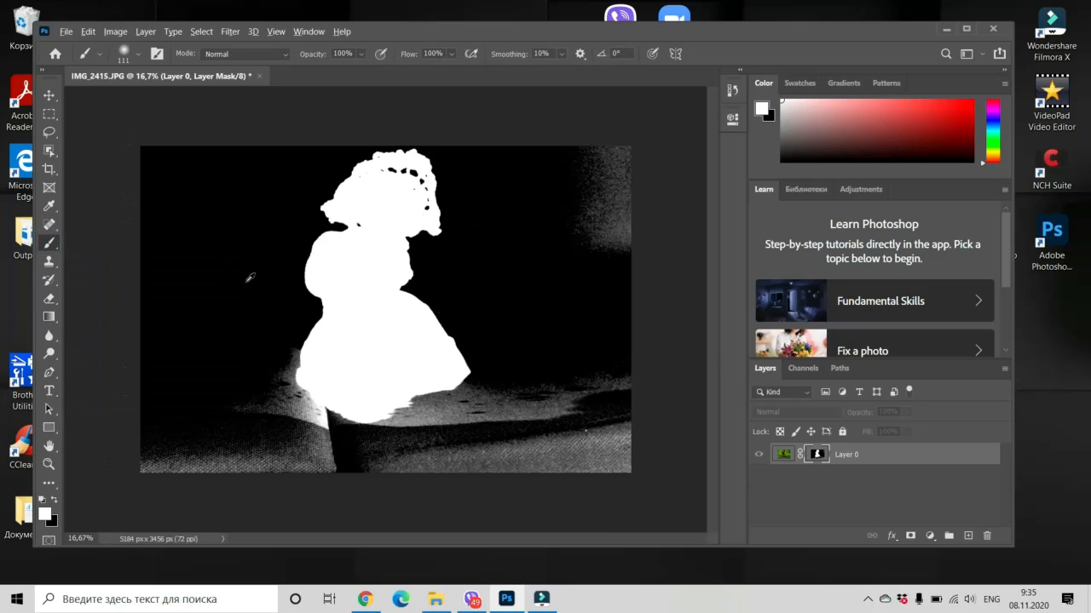
{"action": "left_click", "coordinate": [250, 278], "text": "alt"}
{"action": "mouse_move", "coordinate": [243, 440]}
{"action": "left_mouse_down"}
{"action": "mouse_move", "coordinate": [326, 458]}
{"action": "mouse_move", "coordinate": [164, 467]}
{"action": "left_mouse_up"}
Enlarge the brush to 174 px and paint black over the grey areas along the mask's lower part and upper-right corner
{"action": "left_click", "coordinate": [138, 54]}
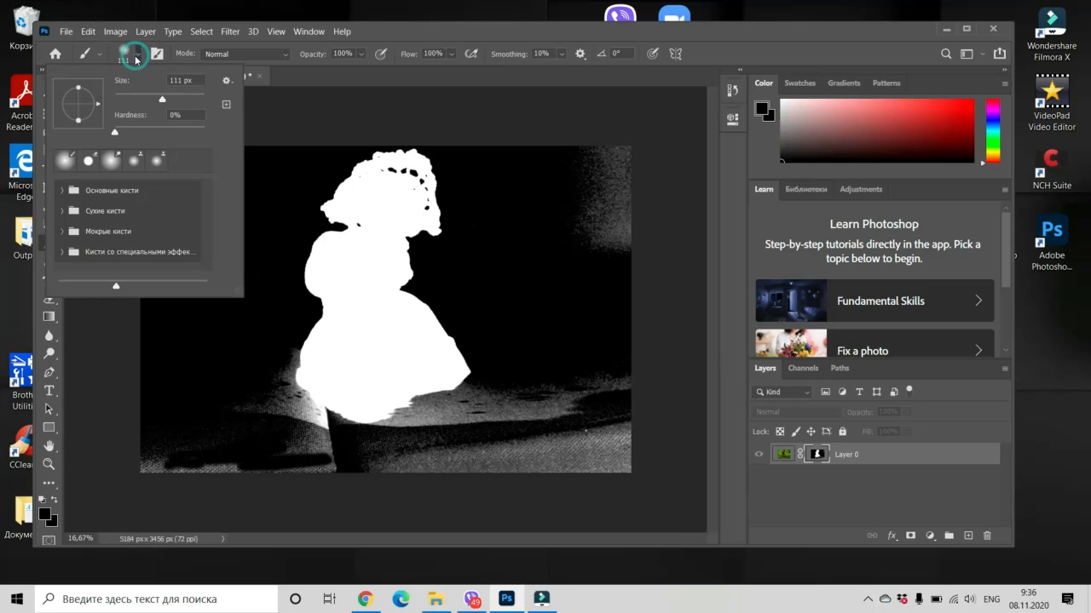
{"action": "left_click_drag", "start_coordinate": [160, 100], "coordinate": [178, 101]}
{"action": "left_click", "coordinate": [234, 465]}
{"action": "left_click_drag", "start_coordinate": [175, 469], "coordinate": [108, 467]}
{"action": "mouse_move", "coordinate": [274, 398]}
{"action": "left_mouse_down"}
{"action": "mouse_move", "coordinate": [330, 423]}
{"action": "mouse_move", "coordinate": [274, 442]}
{"action": "mouse_move", "coordinate": [275, 482]}
{"action": "mouse_move", "coordinate": [317, 480]}
{"action": "mouse_move", "coordinate": [253, 468]}
{"action": "mouse_move", "coordinate": [515, 466]}
{"action": "mouse_move", "coordinate": [497, 458]}
{"action": "mouse_move", "coordinate": [501, 448]}
{"action": "mouse_move", "coordinate": [604, 364]}
{"action": "mouse_move", "coordinate": [554, 461]}
{"action": "mouse_move", "coordinate": [614, 462]}
{"action": "mouse_move", "coordinate": [596, 452]}
{"action": "mouse_move", "coordinate": [594, 463]}
{"action": "mouse_move", "coordinate": [582, 440]}
{"action": "mouse_move", "coordinate": [631, 426]}
{"action": "mouse_move", "coordinate": [618, 461]}
{"action": "mouse_move", "coordinate": [635, 474]}
{"action": "mouse_move", "coordinate": [517, 479]}
{"action": "mouse_move", "coordinate": [532, 443]}
{"action": "mouse_move", "coordinate": [506, 467]}
{"action": "mouse_move", "coordinate": [596, 470]}
{"action": "mouse_move", "coordinate": [499, 477]}
{"action": "mouse_move", "coordinate": [393, 461]}
{"action": "mouse_move", "coordinate": [525, 409]}
{"action": "mouse_move", "coordinate": [669, 272]}
{"action": "left_mouse_up"}
{"action": "mouse_move", "coordinate": [678, 147]}
{"action": "left_mouse_down"}
{"action": "mouse_move", "coordinate": [570, 233]}
{"action": "mouse_move", "coordinate": [643, 142]}
{"action": "mouse_move", "coordinate": [577, 159]}
{"action": "mouse_move", "coordinate": [587, 151]}
{"action": "mouse_move", "coordinate": [583, 170]}
{"action": "mouse_move", "coordinate": [658, 126]}
{"action": "mouse_move", "coordinate": [606, 205]}
{"action": "mouse_move", "coordinate": [602, 264]}
{"action": "mouse_move", "coordinate": [654, 193]}
{"action": "mouse_move", "coordinate": [621, 228]}
{"action": "mouse_move", "coordinate": [624, 197]}
{"action": "mouse_move", "coordinate": [619, 256]}
{"action": "mouse_move", "coordinate": [625, 216]}
{"action": "left_mouse_up"}
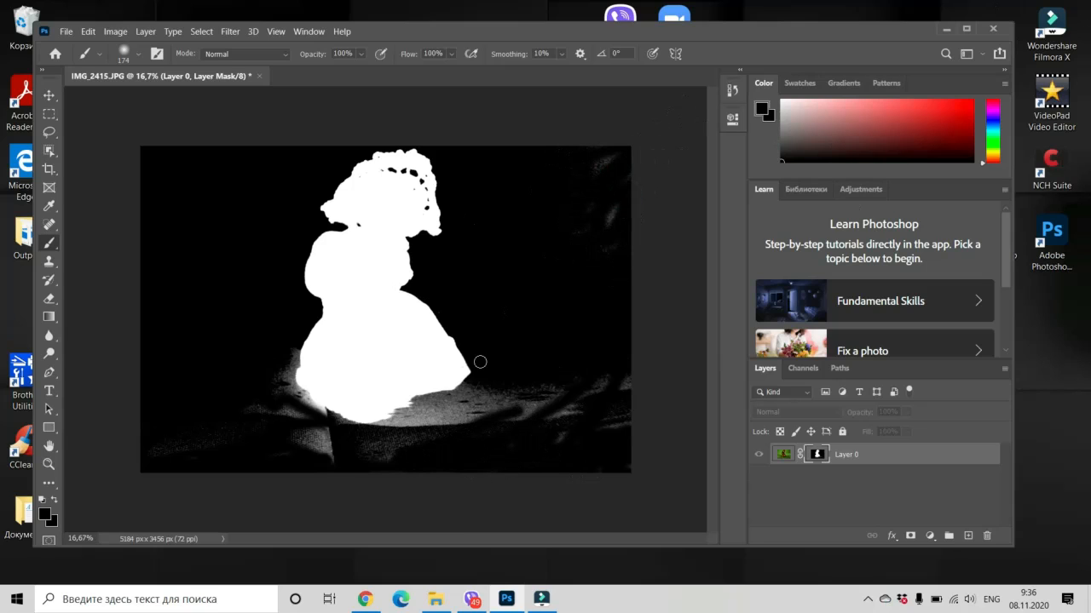
Undo the stray stroke on the skirt and paint black over the remaining grey noise in the upper-right corner and around the doll's base
{"action": "left_click_drag", "start_coordinate": [508, 303], "coordinate": [485, 331]}
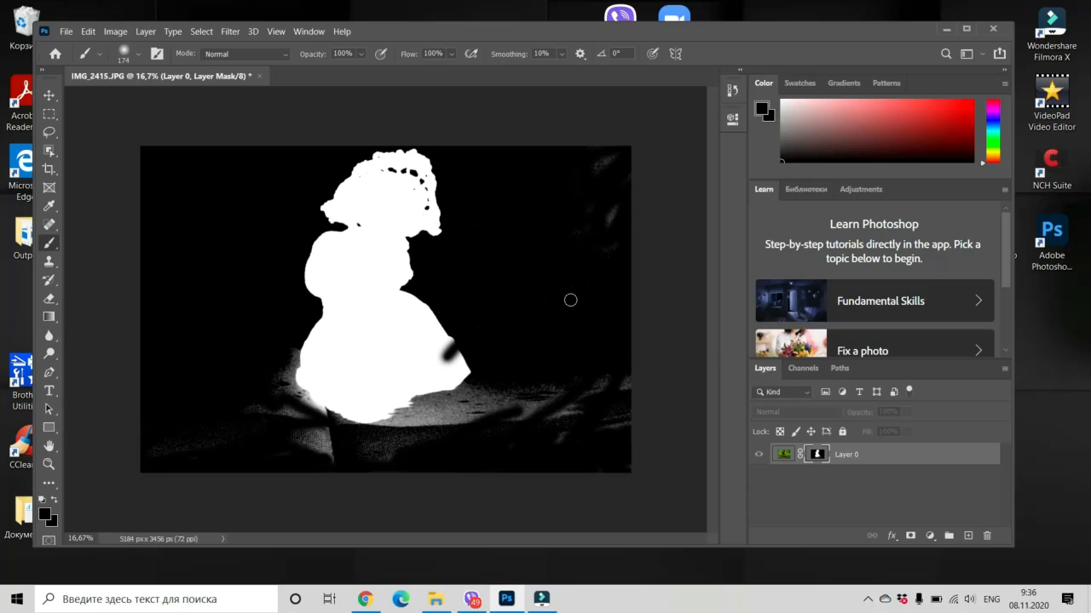
{"action": "key", "text": "ctrl+z"}
{"action": "mouse_move", "coordinate": [610, 155]}
{"action": "left_mouse_down"}
{"action": "mouse_move", "coordinate": [569, 167]}
{"action": "mouse_move", "coordinate": [611, 170]}
{"action": "left_mouse_up"}
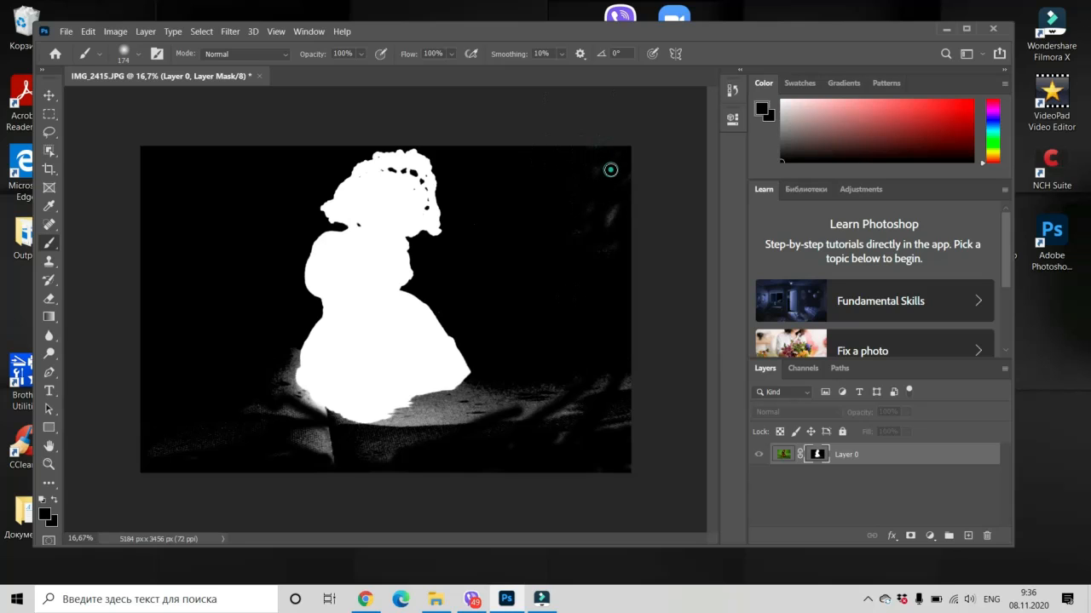
{"action": "mouse_move", "coordinate": [514, 417]}
{"action": "left_mouse_down"}
{"action": "mouse_move", "coordinate": [398, 430]}
{"action": "mouse_move", "coordinate": [464, 419]}
{"action": "mouse_move", "coordinate": [431, 415]}
{"action": "mouse_move", "coordinate": [528, 420]}
{"action": "mouse_move", "coordinate": [544, 442]}
{"action": "mouse_move", "coordinate": [627, 398]}
{"action": "mouse_move", "coordinate": [599, 461]}
{"action": "left_mouse_up"}
{"action": "mouse_move", "coordinate": [576, 413]}
{"action": "left_mouse_down"}
{"action": "mouse_move", "coordinate": [606, 364]}
{"action": "mouse_move", "coordinate": [513, 418]}
{"action": "mouse_move", "coordinate": [515, 384]}
{"action": "mouse_move", "coordinate": [478, 406]}
{"action": "mouse_move", "coordinate": [490, 386]}
{"action": "mouse_move", "coordinate": [458, 404]}
{"action": "mouse_move", "coordinate": [520, 390]}
{"action": "mouse_move", "coordinate": [426, 420]}
{"action": "mouse_move", "coordinate": [450, 406]}
{"action": "mouse_move", "coordinate": [369, 458]}
{"action": "mouse_move", "coordinate": [356, 451]}
{"action": "mouse_move", "coordinate": [470, 390]}
{"action": "mouse_move", "coordinate": [427, 404]}
{"action": "left_mouse_up"}
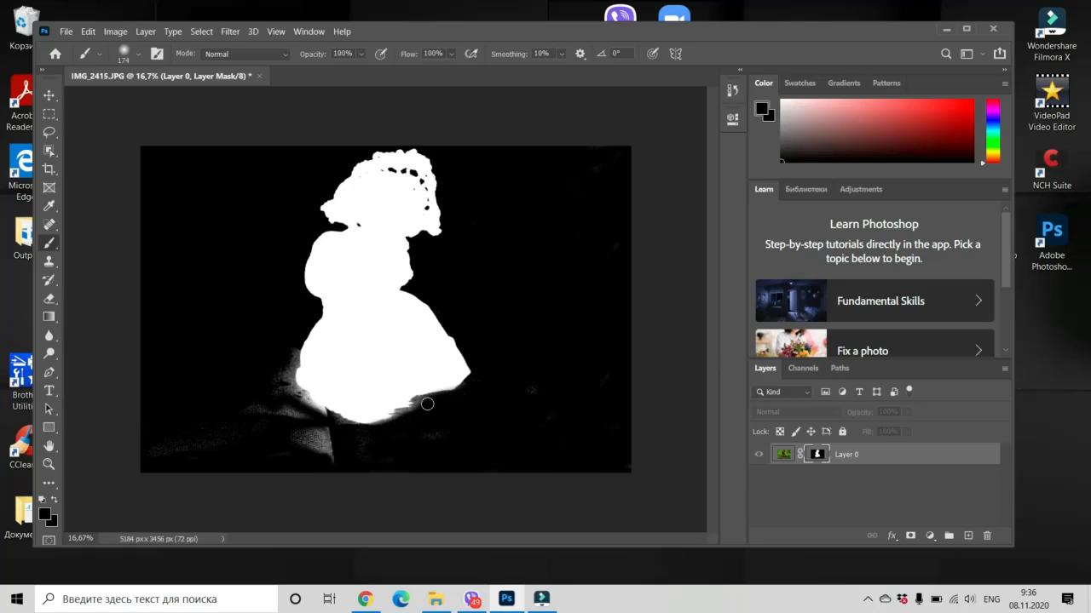
{"action": "mouse_move", "coordinate": [282, 457]}
{"action": "left_mouse_down"}
{"action": "mouse_move", "coordinate": [320, 448]}
{"action": "mouse_move", "coordinate": [365, 453]}
{"action": "mouse_move", "coordinate": [290, 456]}
{"action": "mouse_move", "coordinate": [333, 444]}
{"action": "mouse_move", "coordinate": [310, 434]}
{"action": "mouse_move", "coordinate": [330, 433]}
{"action": "mouse_move", "coordinate": [233, 418]}
{"action": "mouse_move", "coordinate": [303, 424]}
{"action": "mouse_move", "coordinate": [270, 408]}
{"action": "mouse_move", "coordinate": [212, 439]}
{"action": "mouse_move", "coordinate": [290, 397]}
{"action": "left_mouse_up"}
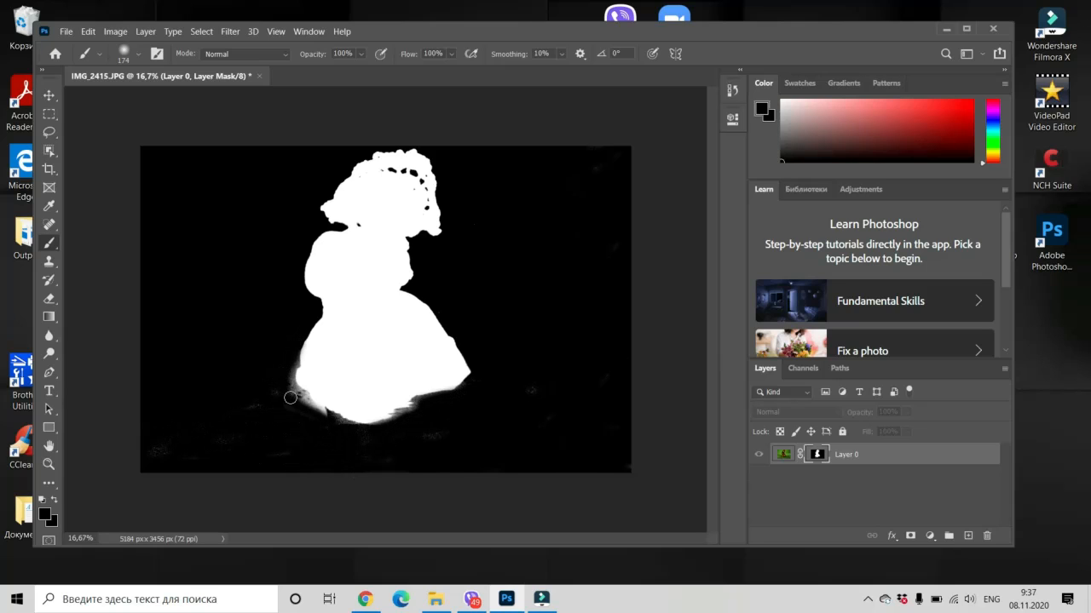
Reduce the brush to 72 px, clean the grey fringe around the skirt's lower edge in black, and switch from the mask to the layer image
{"action": "left_click", "coordinate": [137, 56]}
{"action": "left_click_drag", "start_coordinate": [197, 101], "coordinate": [148, 103]}
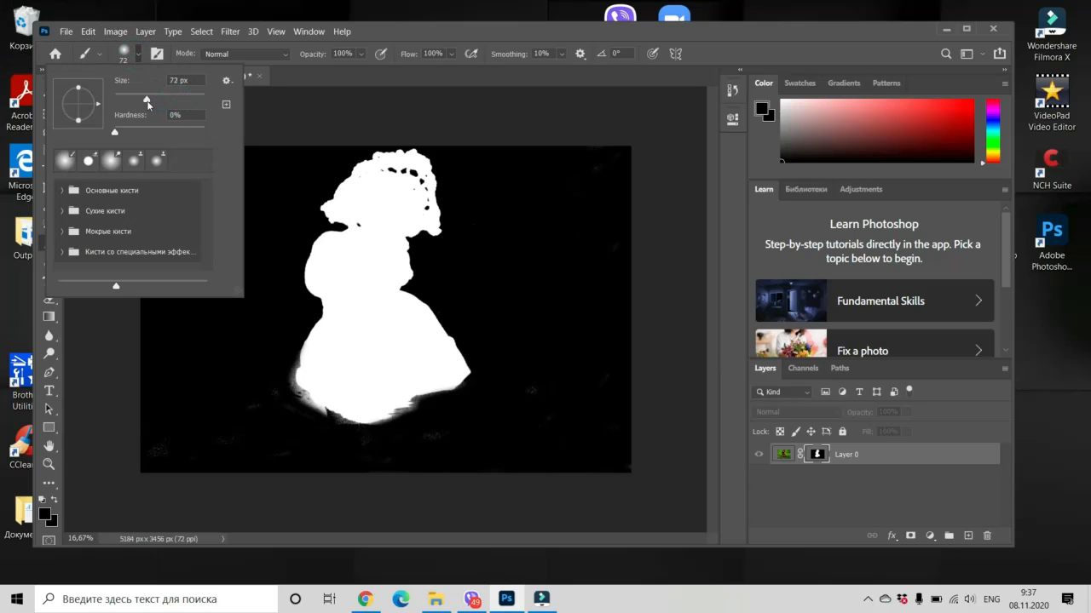
{"action": "left_click", "coordinate": [261, 382]}
{"action": "mouse_move", "coordinate": [289, 370]}
{"action": "left_mouse_down"}
{"action": "mouse_move", "coordinate": [295, 396]}
{"action": "mouse_move", "coordinate": [327, 413]}
{"action": "mouse_move", "coordinate": [289, 381]}
{"action": "left_mouse_up"}
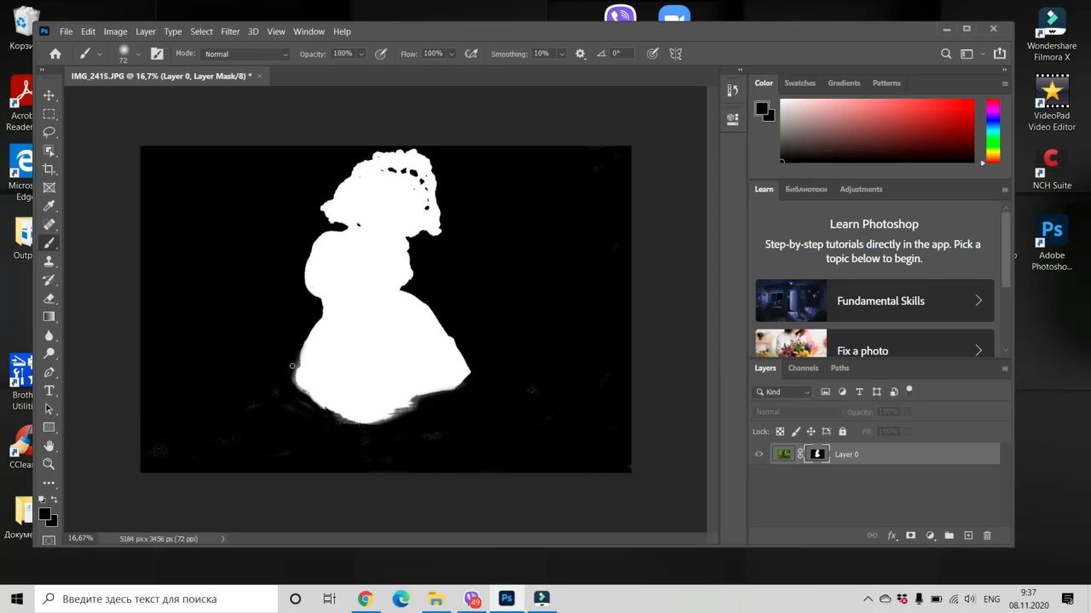
{"action": "mouse_move", "coordinate": [417, 398]}
{"action": "left_mouse_down"}
{"action": "mouse_move", "coordinate": [395, 422]}
{"action": "mouse_move", "coordinate": [432, 428]}
{"action": "mouse_move", "coordinate": [407, 446]}
{"action": "left_mouse_up"}
{"action": "left_click", "coordinate": [528, 383]}
{"action": "left_click", "coordinate": [784, 458]}
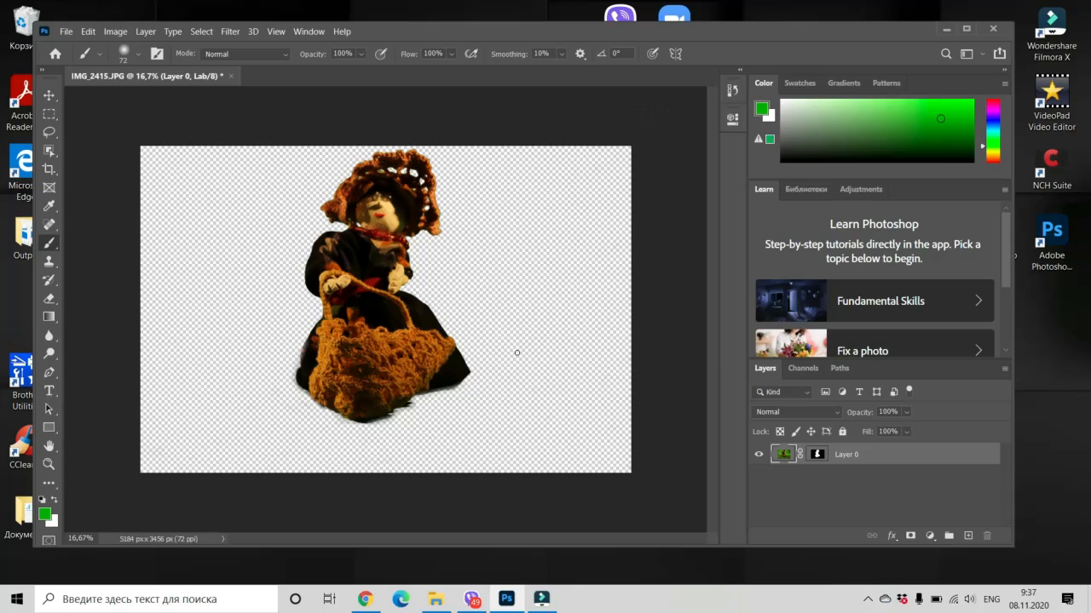
Examine the cut-out doll's edges at 33.33% magnification, from the basket up to the hat, with the Eraser tool ready
{"action": "left_click", "coordinate": [49, 464]}
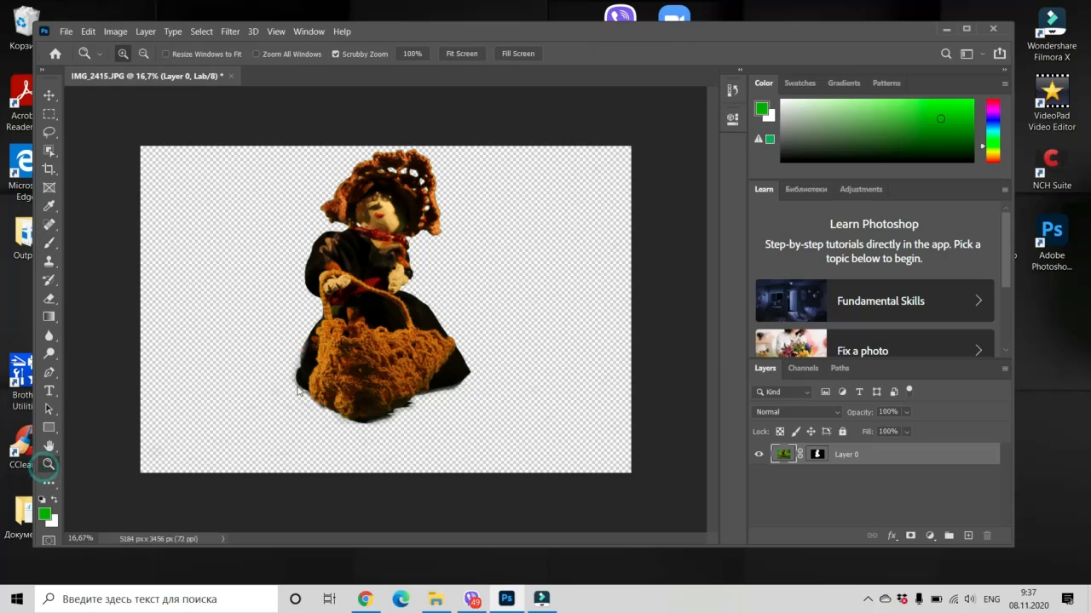
{"action": "left_click", "coordinate": [381, 352]}
{"action": "left_click", "coordinate": [382, 351]}
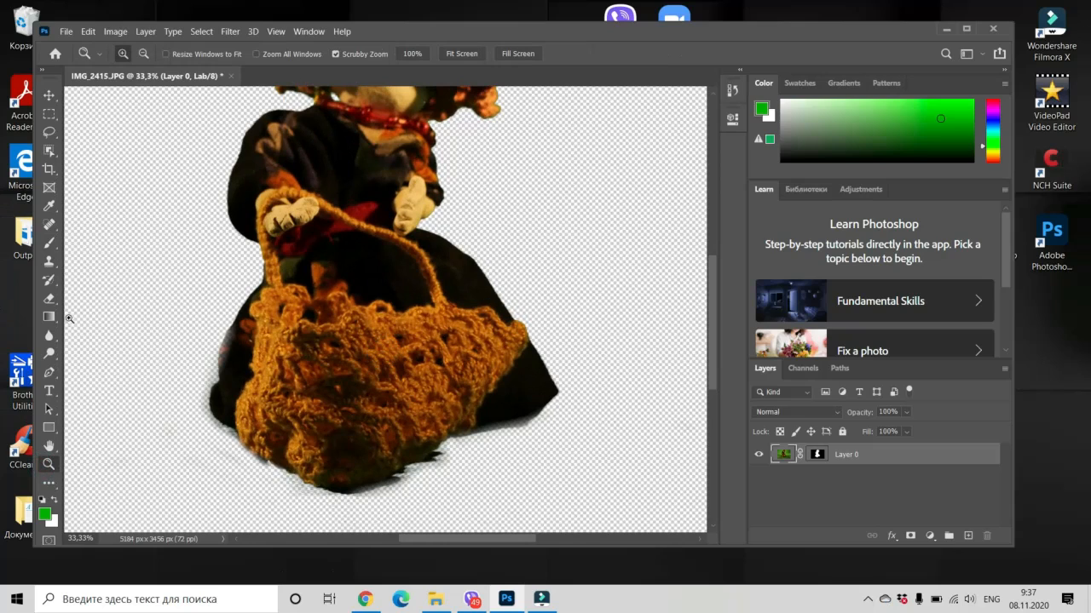
{"action": "left_click", "coordinate": [48, 298]}
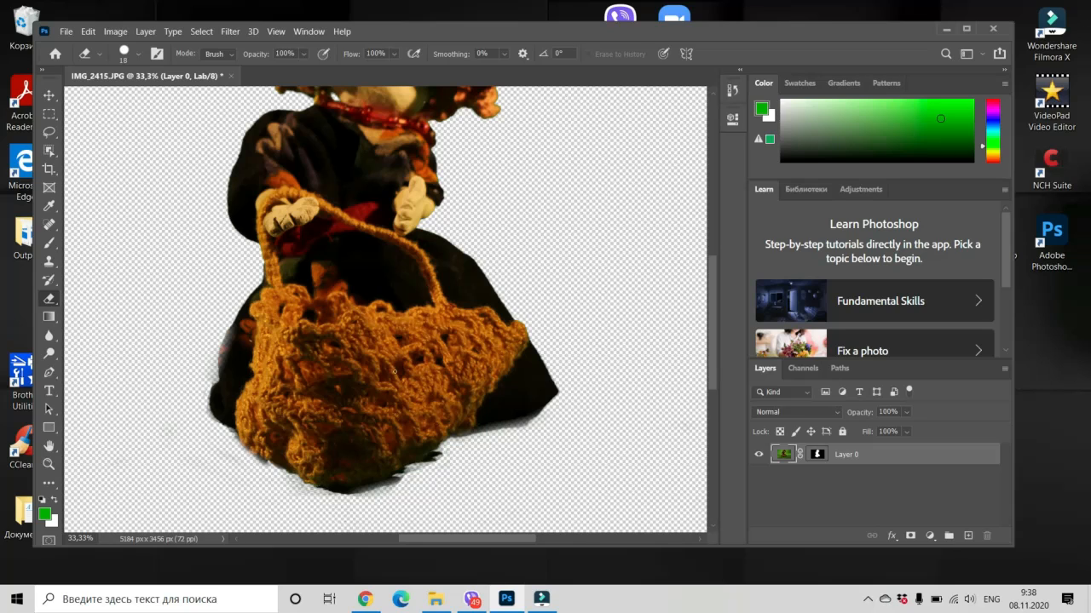
{"action": "scroll", "coordinate": [475, 367], "scroll_direction": "up", "scroll_amount": 2}
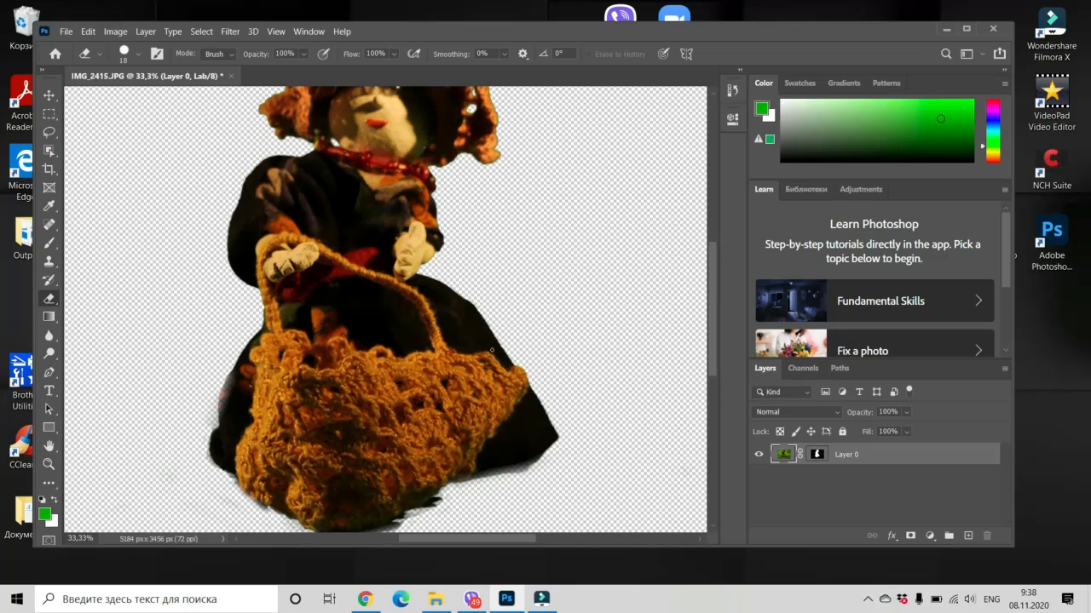
{"action": "scroll", "coordinate": [501, 184], "scroll_direction": "up", "scroll_amount": 5}
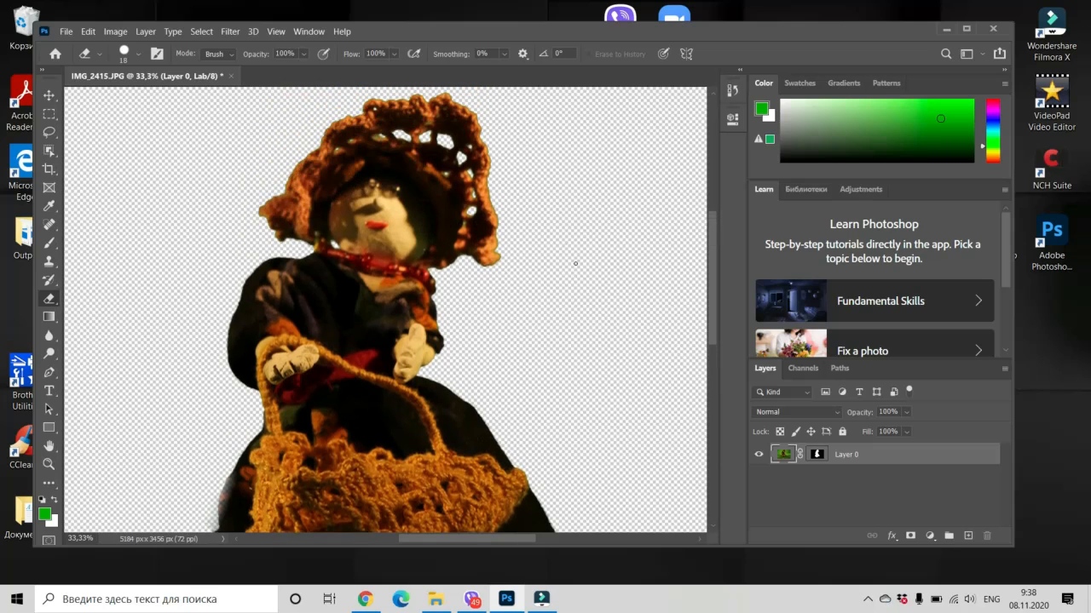